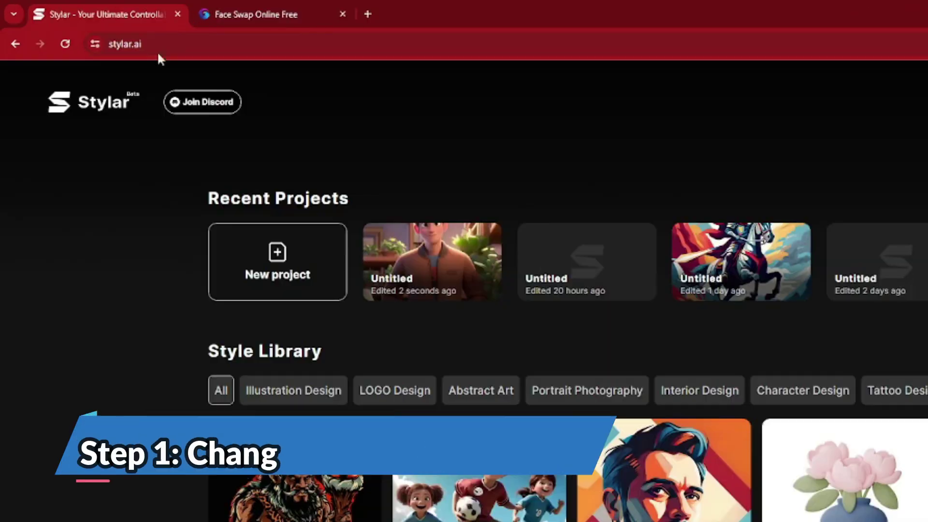
Start a new square 1536 × 1536 project on stylar.ai
click(110, 33)
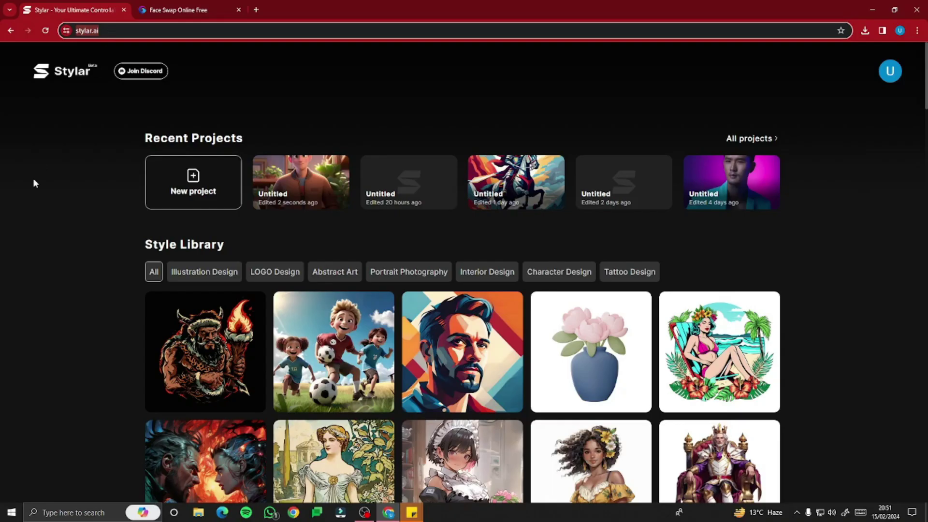
click(193, 186)
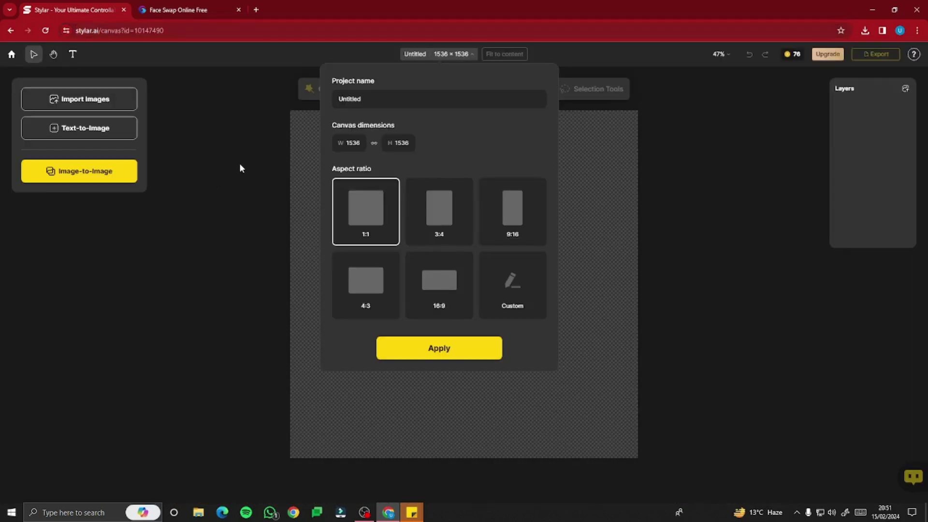
click(239, 164)
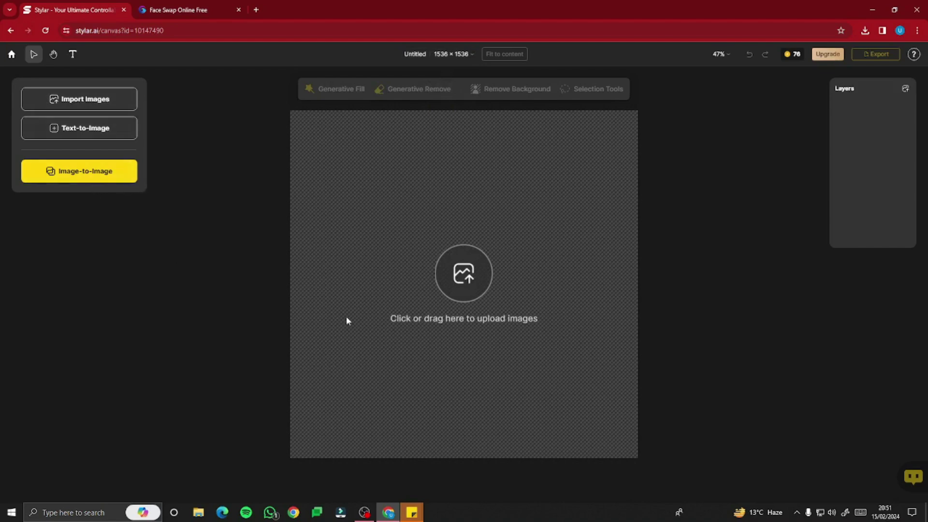
Upload the photo of the young man in a jacket and enlarge it to fill the canvas
click(462, 282)
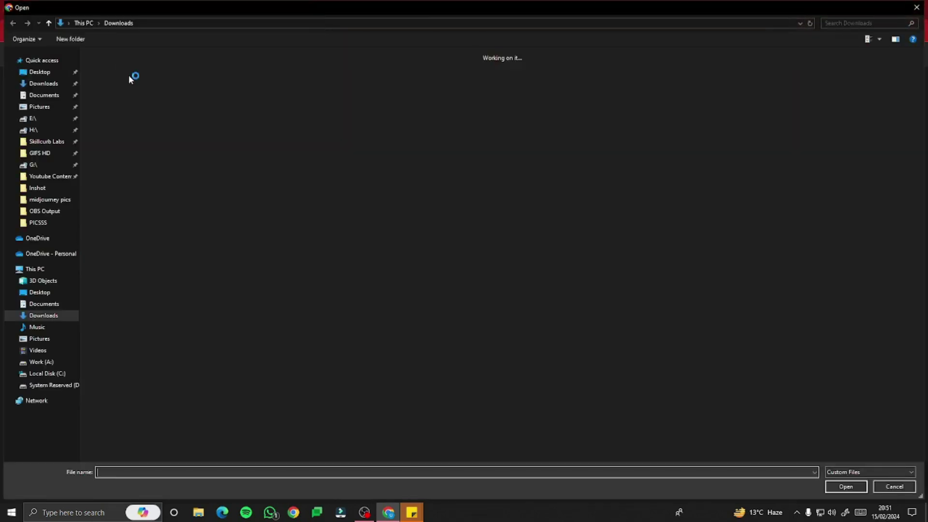
double_click(128, 74)
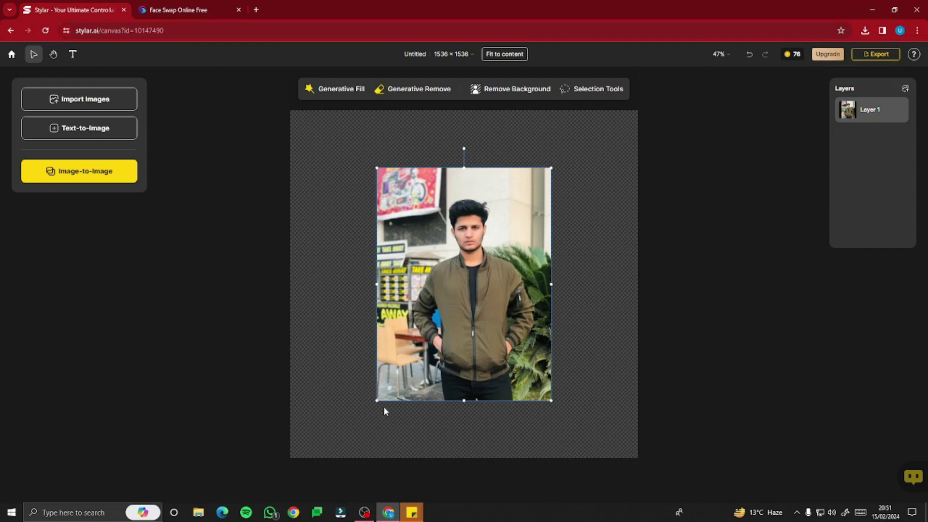
drag(377, 400, 318, 442)
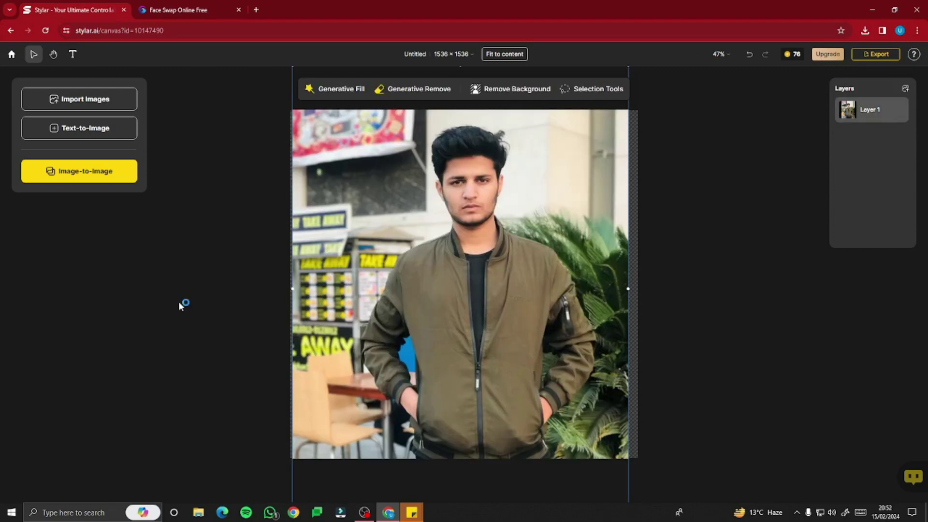
click(224, 261)
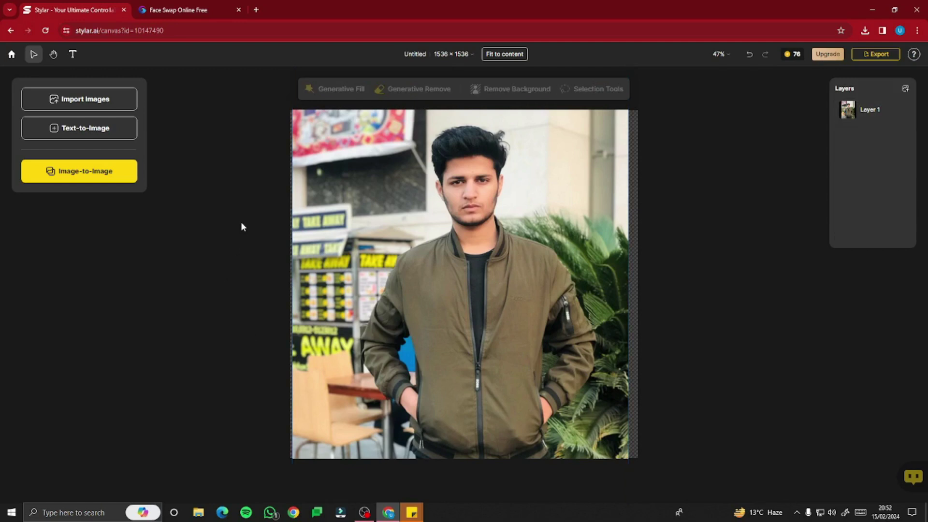
Give Image-to-Image an auto-generated prompt describing the photo and choose the Innocent Cutie style
click(89, 179)
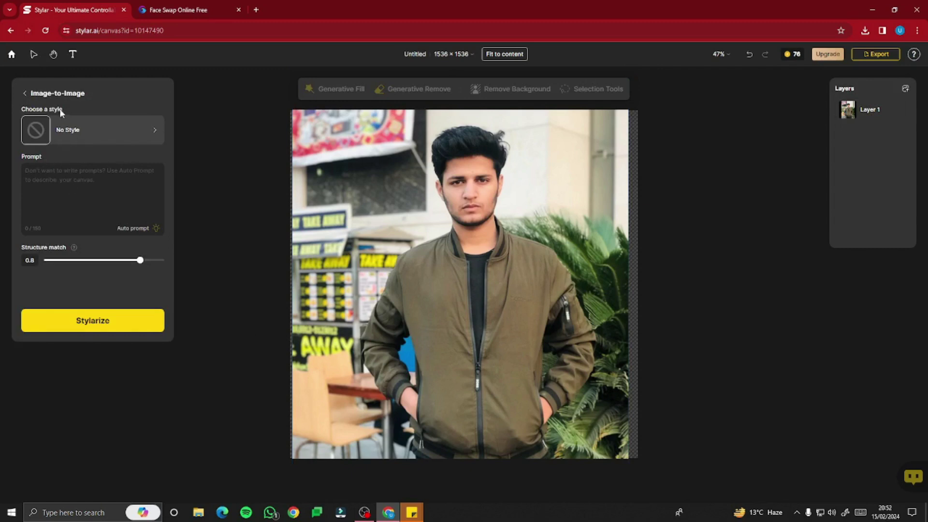
click(135, 228)
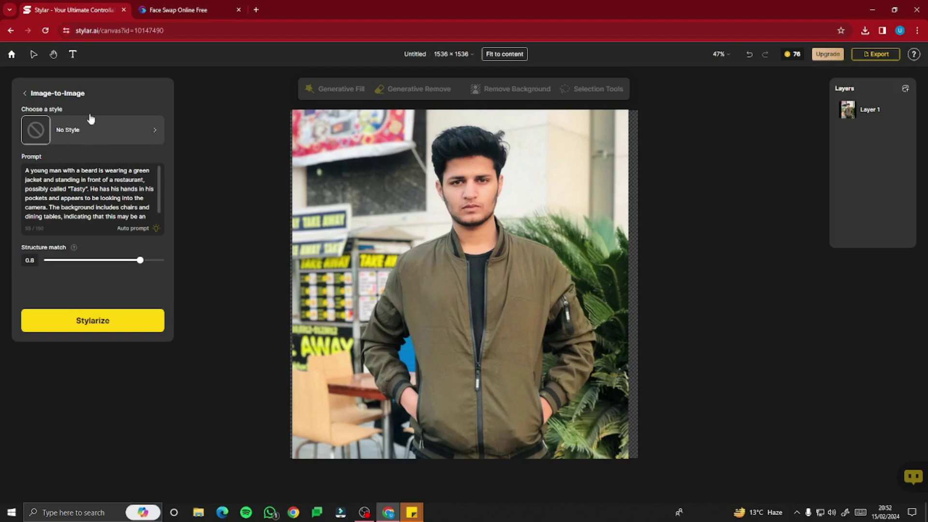
click(113, 132)
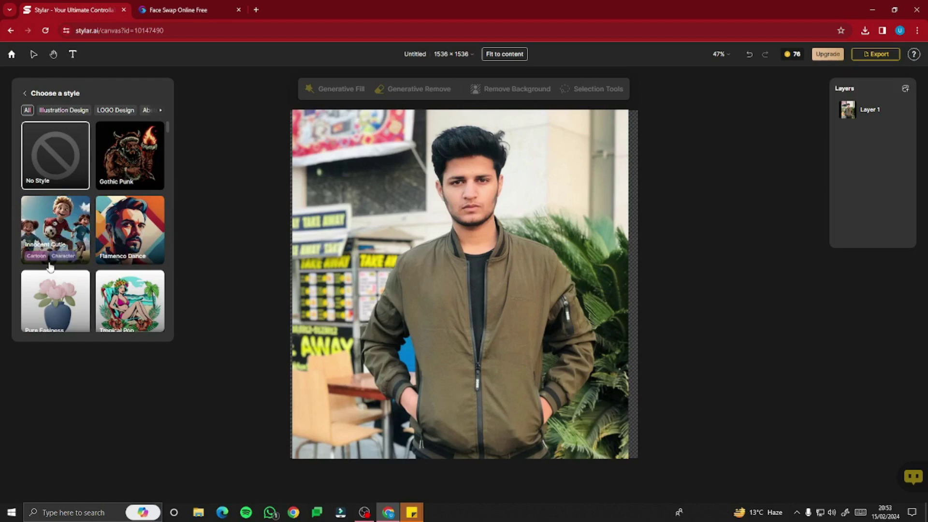
click(66, 227)
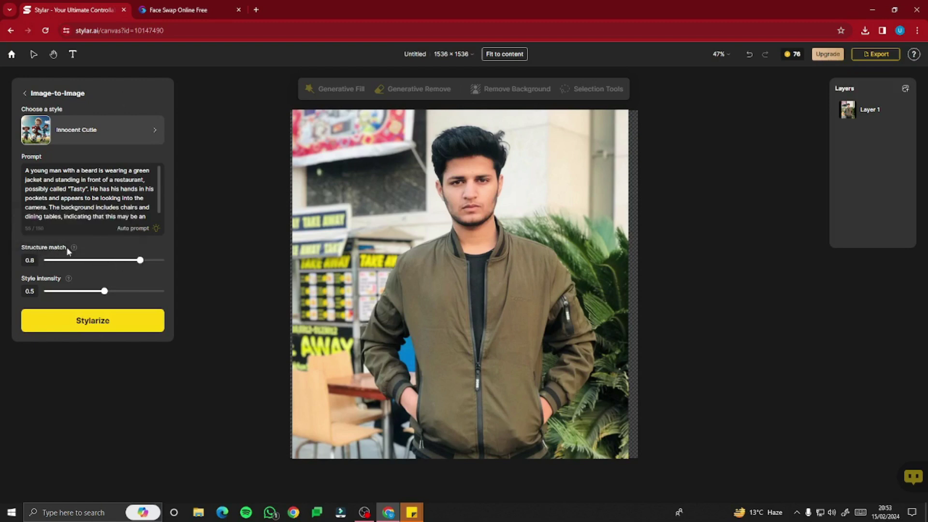
Generate four Innocent Cutie cartoons at structure match 0.9 and style intensity 0.7, previewing each result
click(153, 260)
drag(105, 291, 130, 293)
click(101, 328)
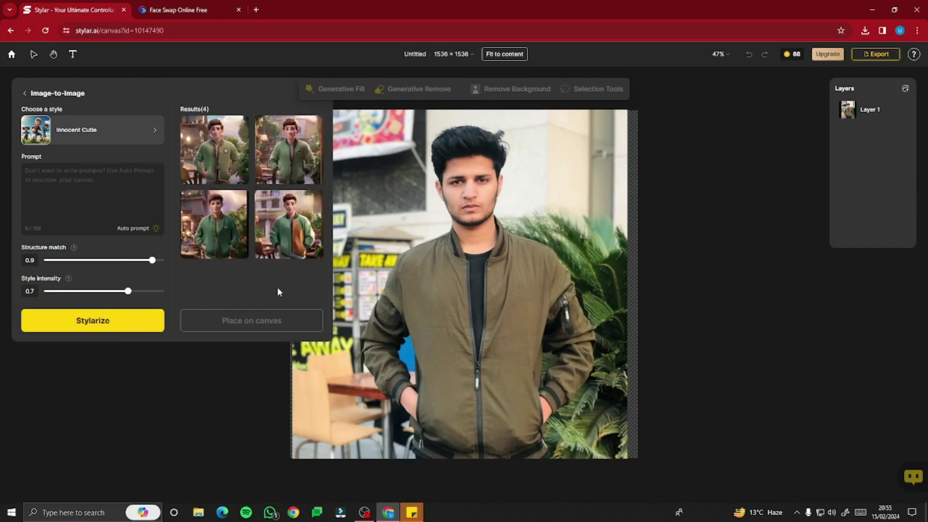
mouse_move(211, 131)
mouse_move(279, 133)
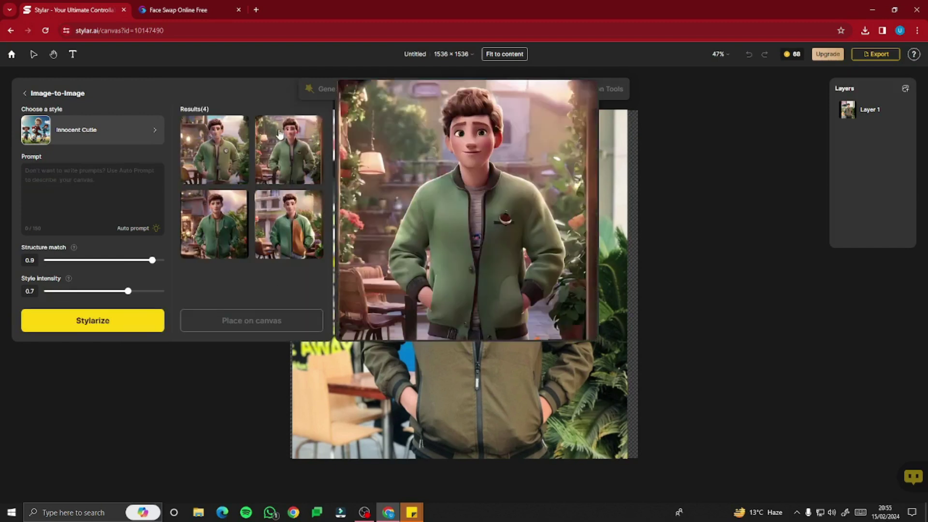
mouse_move(217, 238)
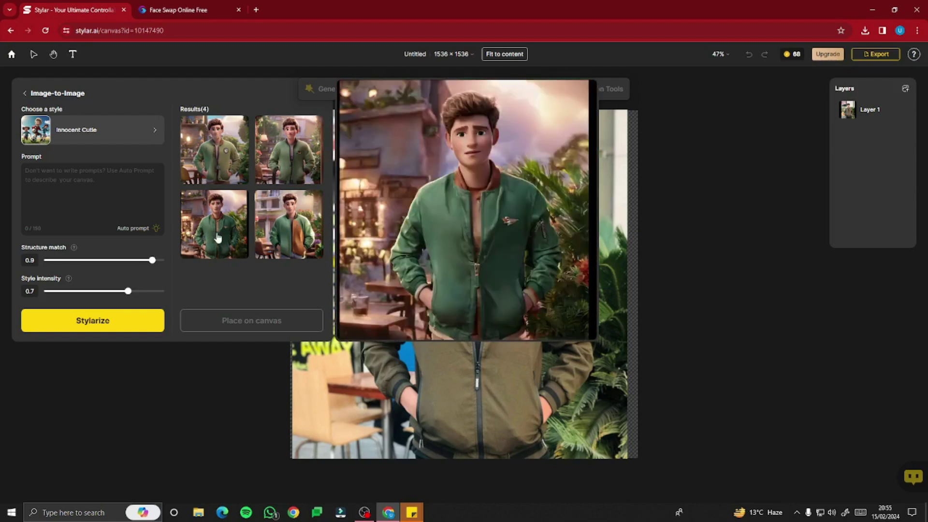
mouse_move(279, 161)
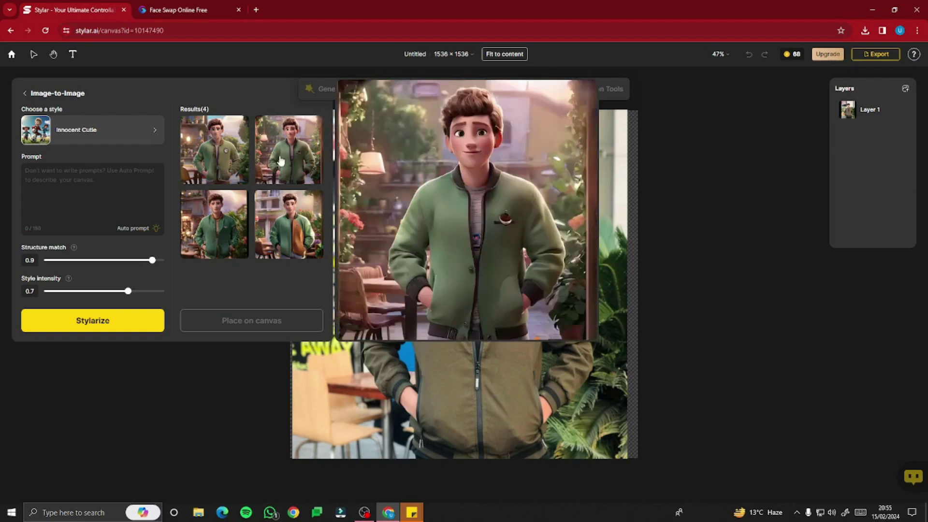
mouse_move(241, 226)
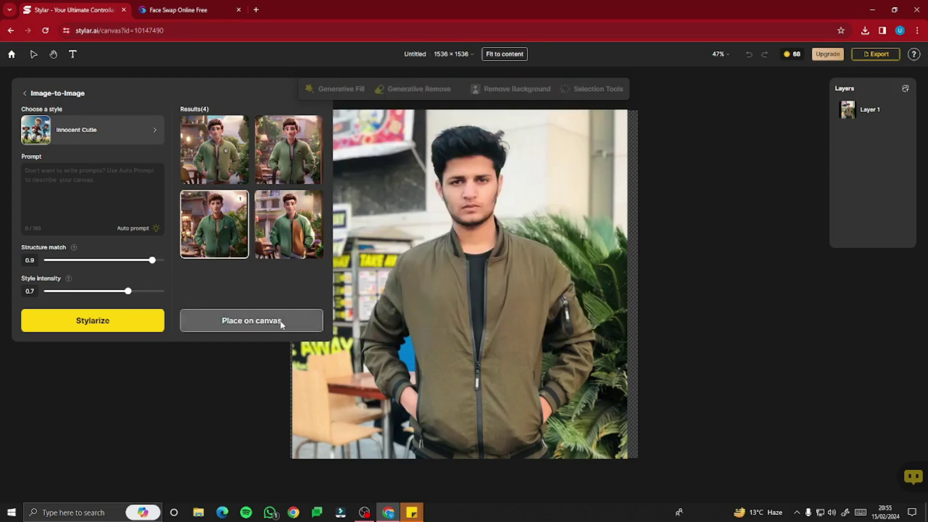
Place the third cartoon result as Layer 2, compare it against the photo, and leave it hidden
click(208, 321)
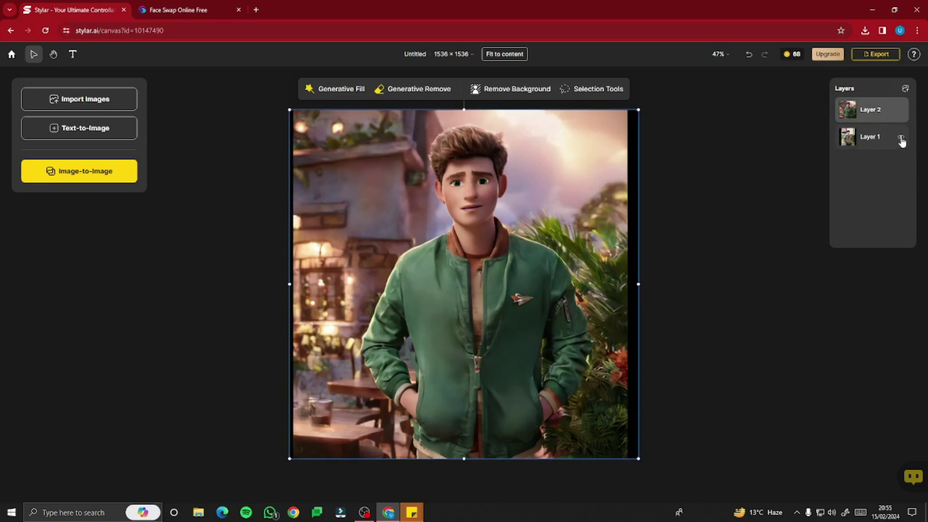
click(901, 111)
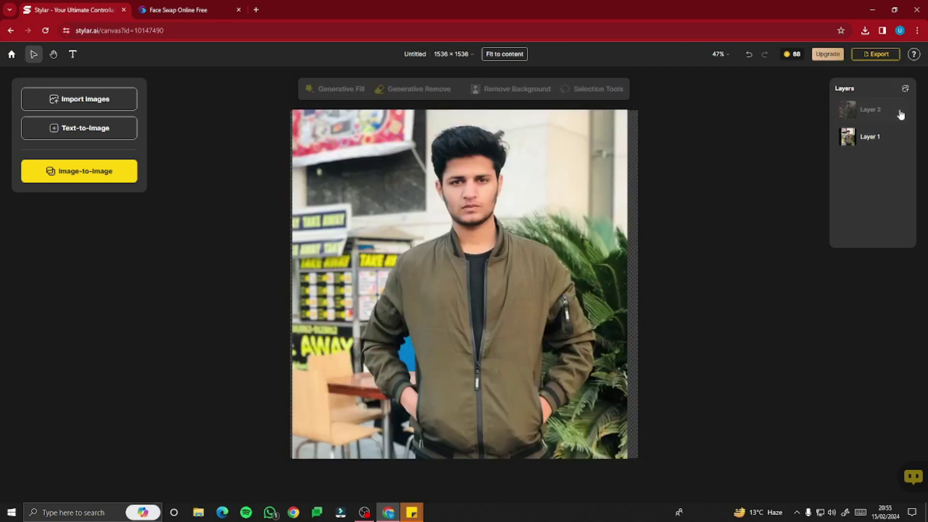
click(901, 112)
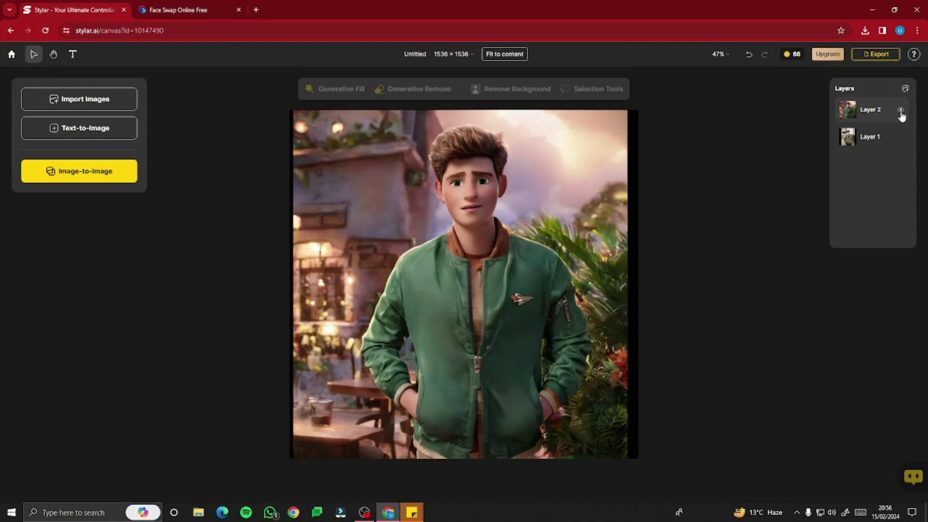
click(901, 111)
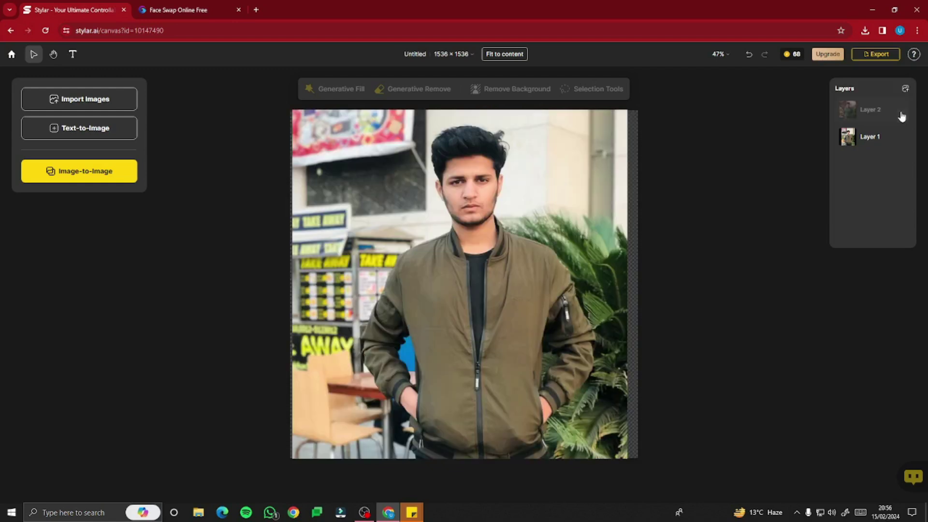
click(873, 54)
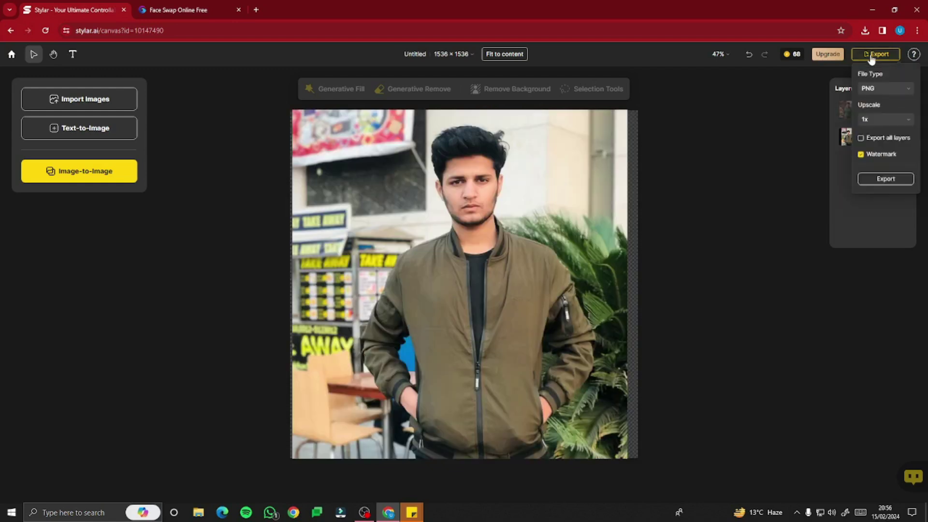
Export the original jacket photo as a 2x upscaled PNG
click(884, 120)
click(868, 144)
click(885, 178)
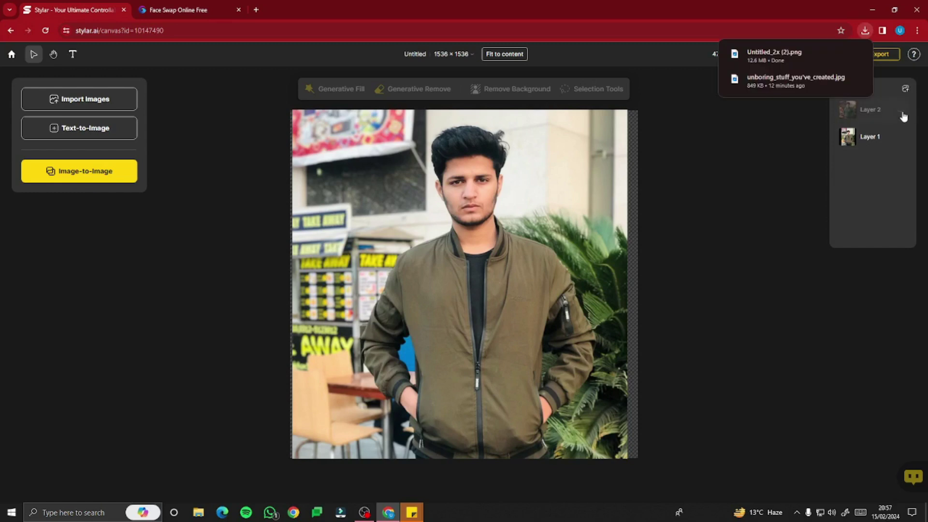
Make the cartoon Layer 2 visible again and export it as a 2x PNG
click(902, 112)
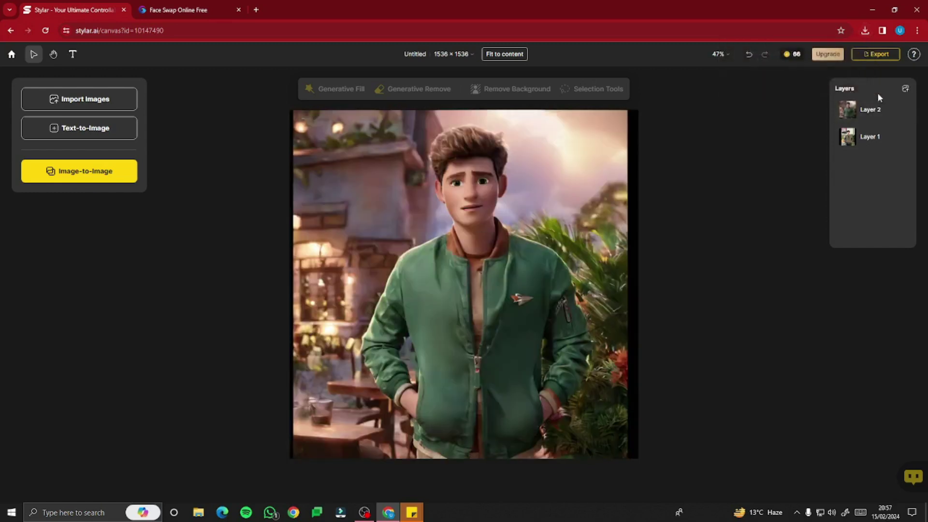
click(872, 55)
click(885, 178)
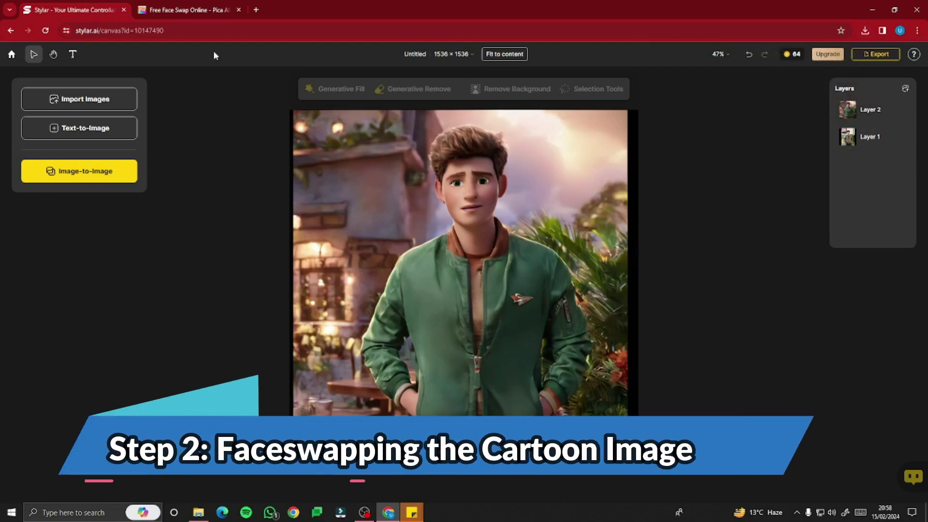
Load Untitled_2x (1) from Downloads as the source face on Pica AI's Face Swap page
click(187, 10)
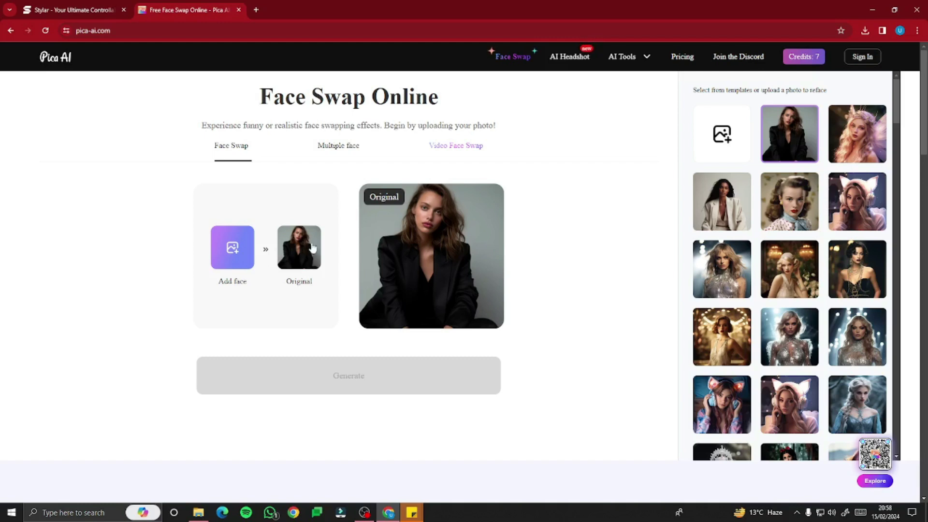
click(233, 251)
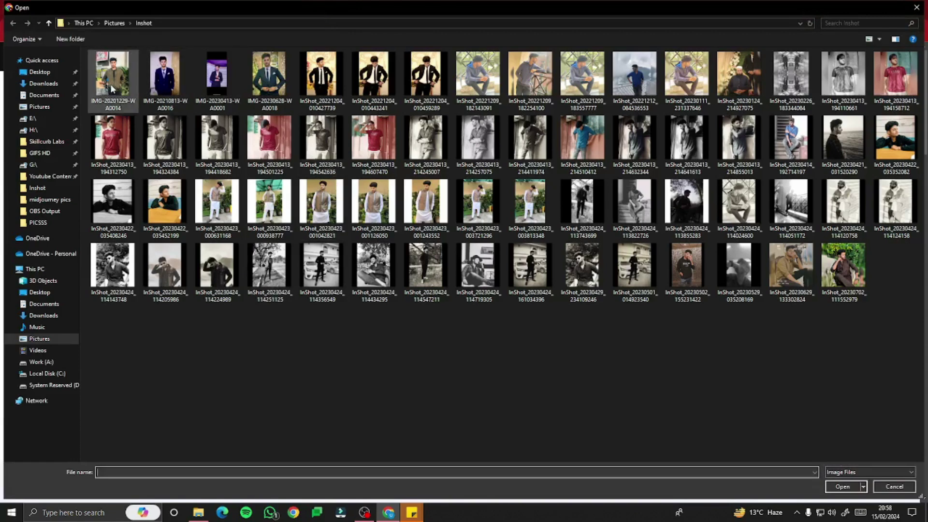
click(54, 86)
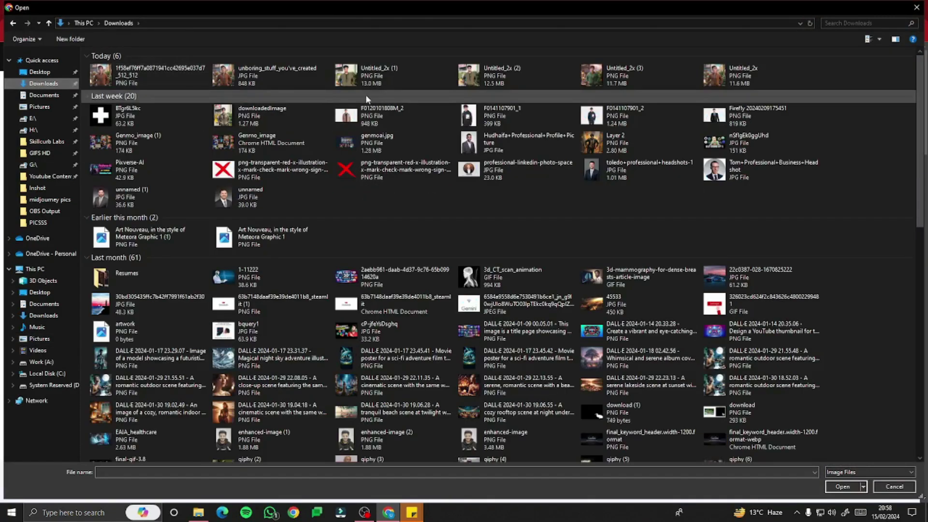
double_click(354, 74)
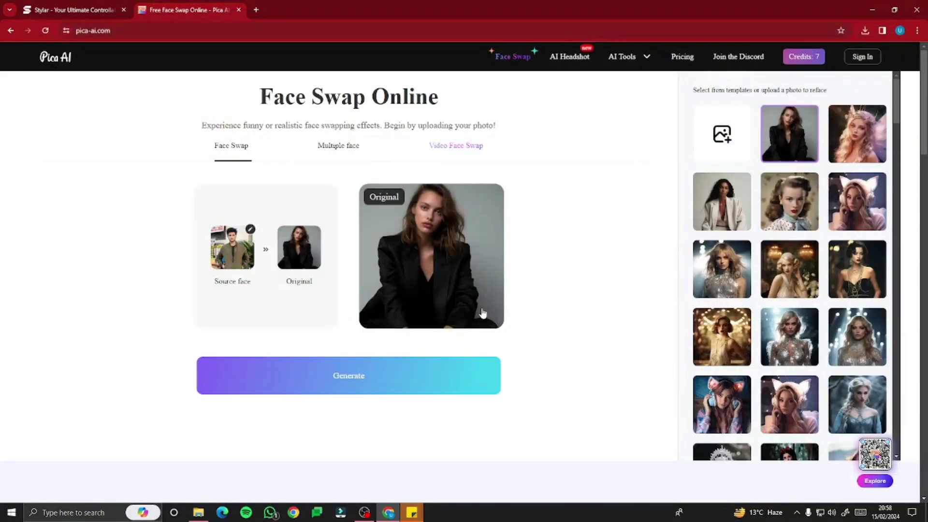
Swap the real face onto the cartoon export as original image and save the result as a PNG
click(303, 228)
double_click(177, 157)
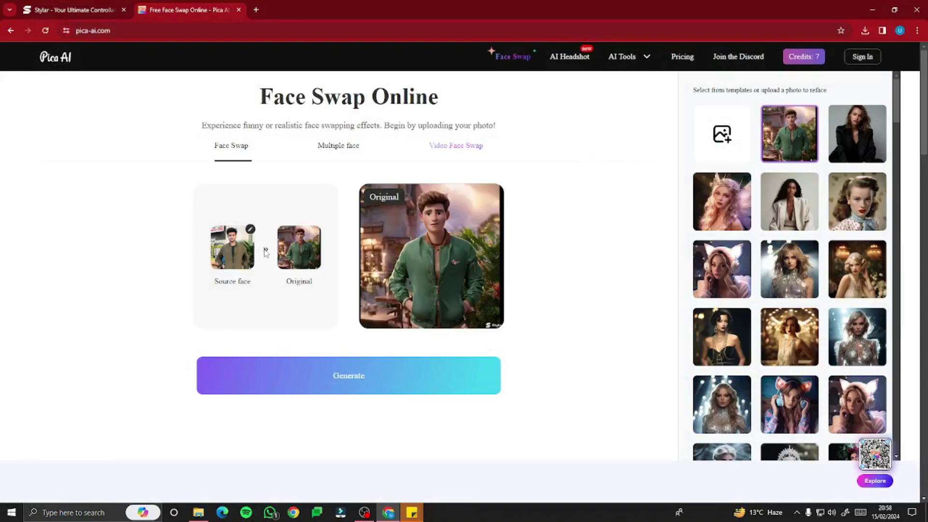
click(336, 379)
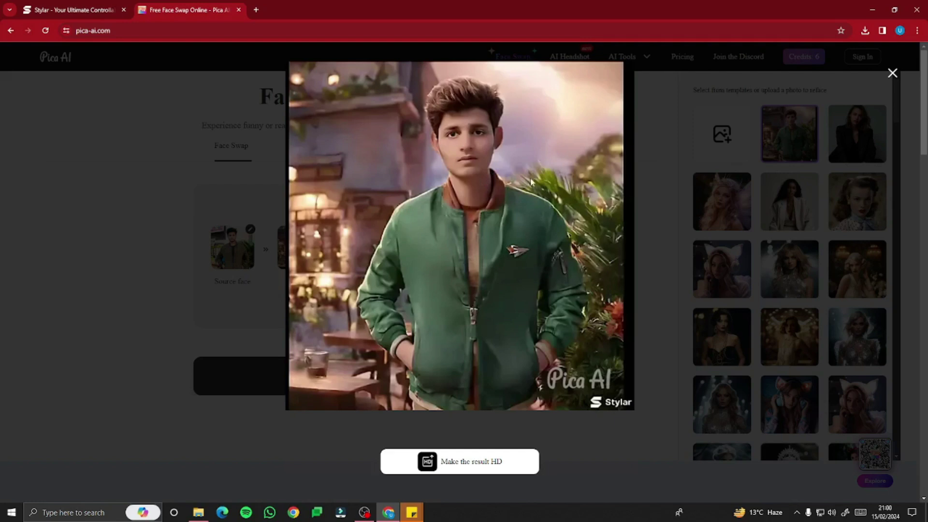
right_click(501, 164)
click(541, 191)
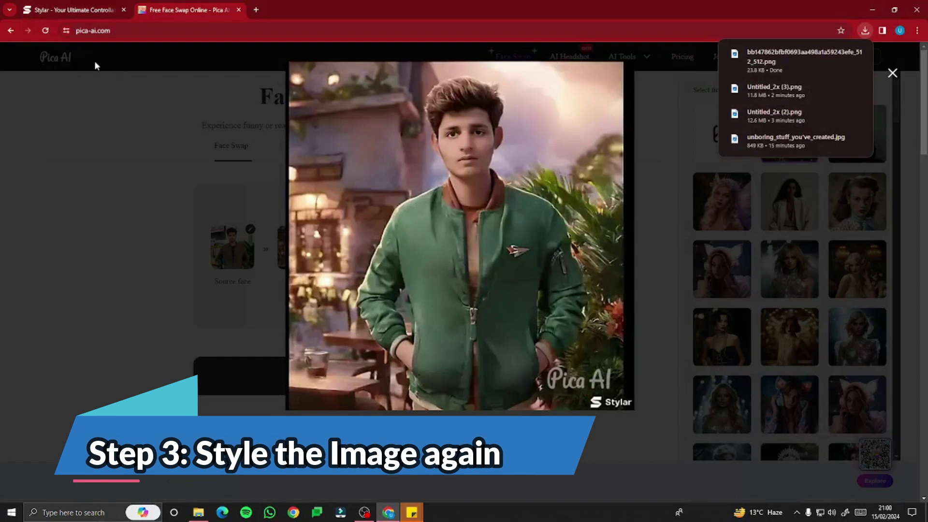
Import the face-swapped PNG into Stylar and generate four Image-to-Image cartoon restylings of it
click(76, 13)
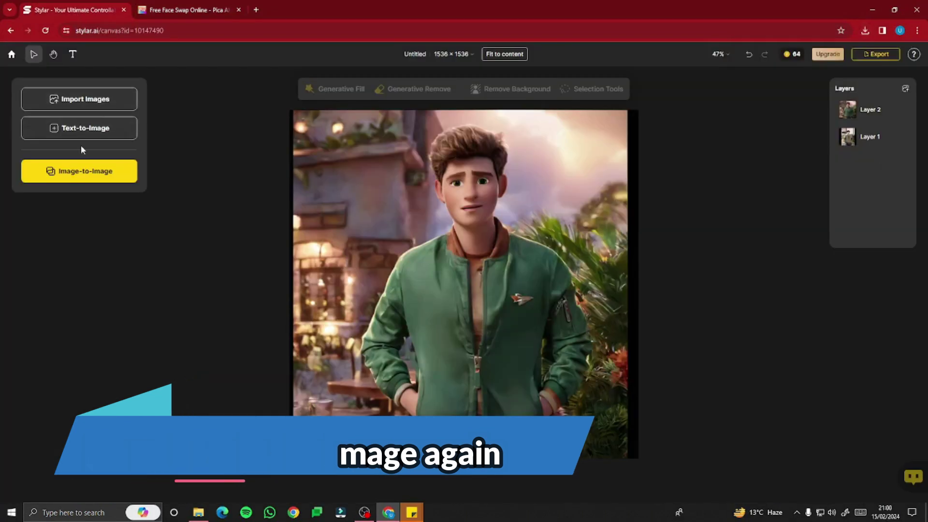
click(79, 171)
click(402, 274)
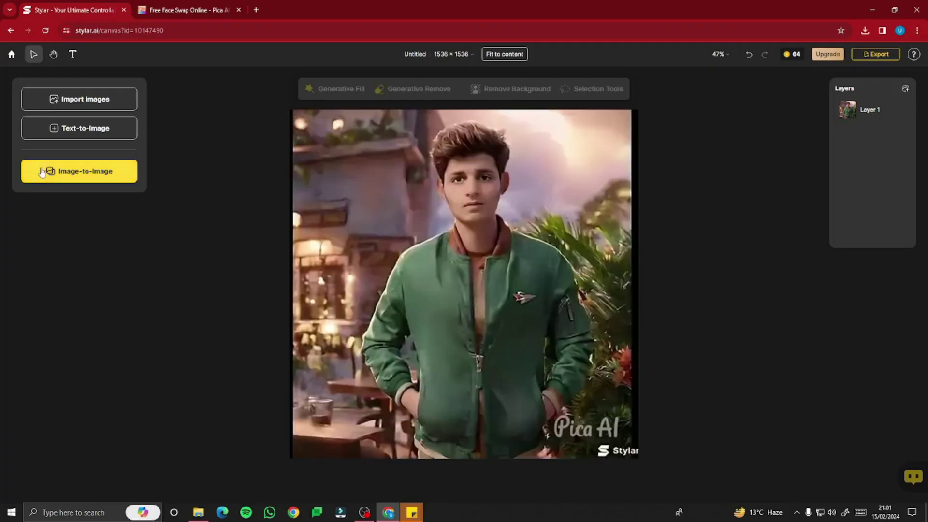
click(63, 175)
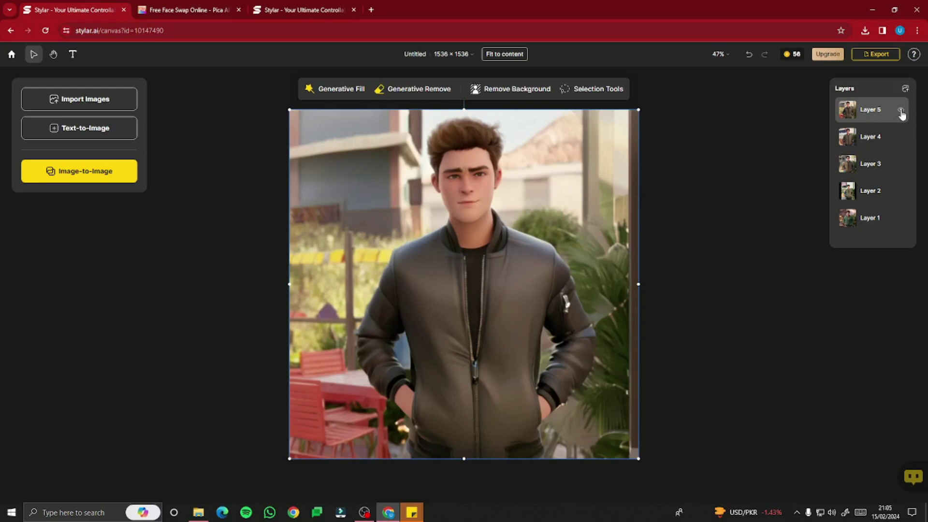
Hide Layers 5 and 4 to compare results, keeping the brown-jacket cartoon in Layer 3 showing
click(901, 111)
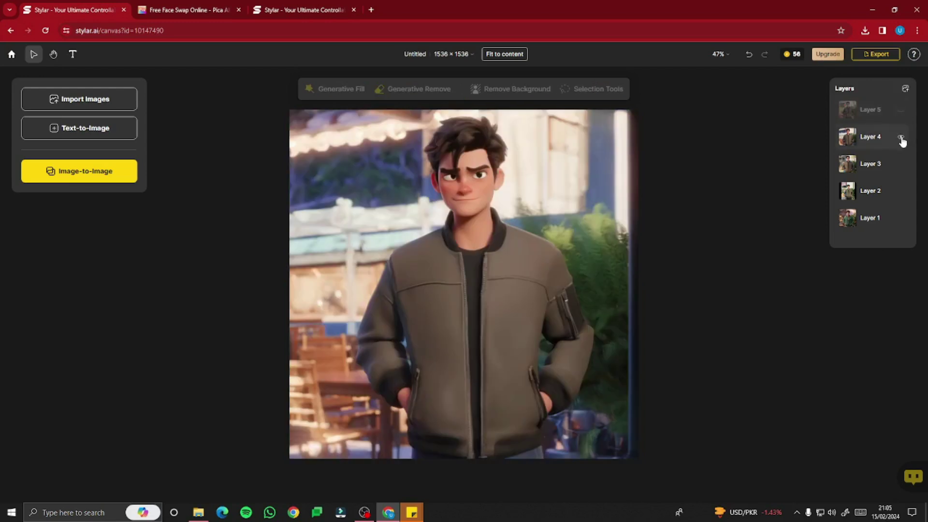
click(901, 139)
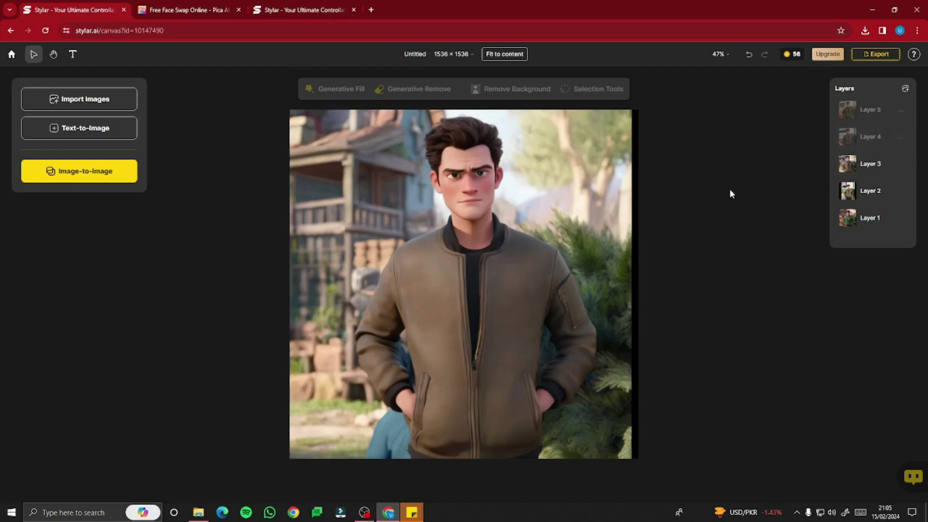
click(901, 139)
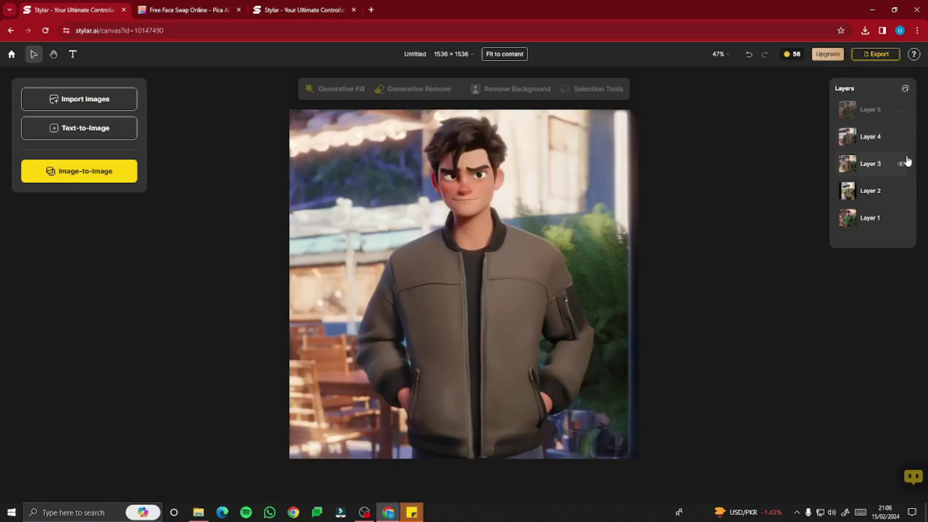
click(901, 138)
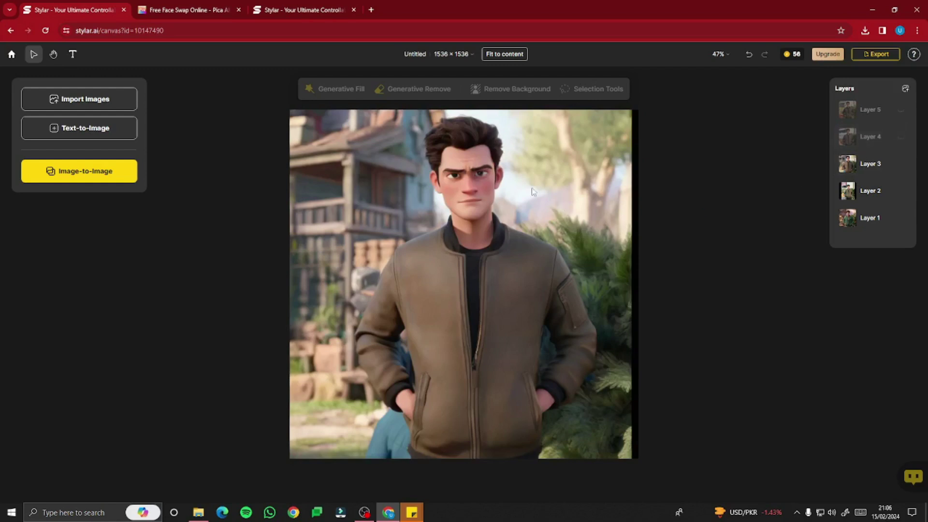
Export the brown-jacket cartoon as Untitled.png and load it into iLoveIMG's upscaler at 2x
click(876, 55)
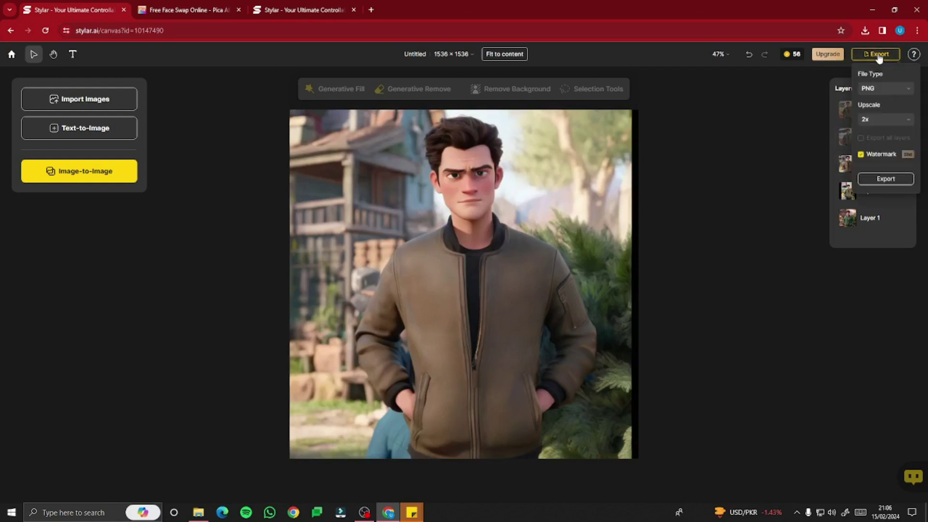
click(884, 189)
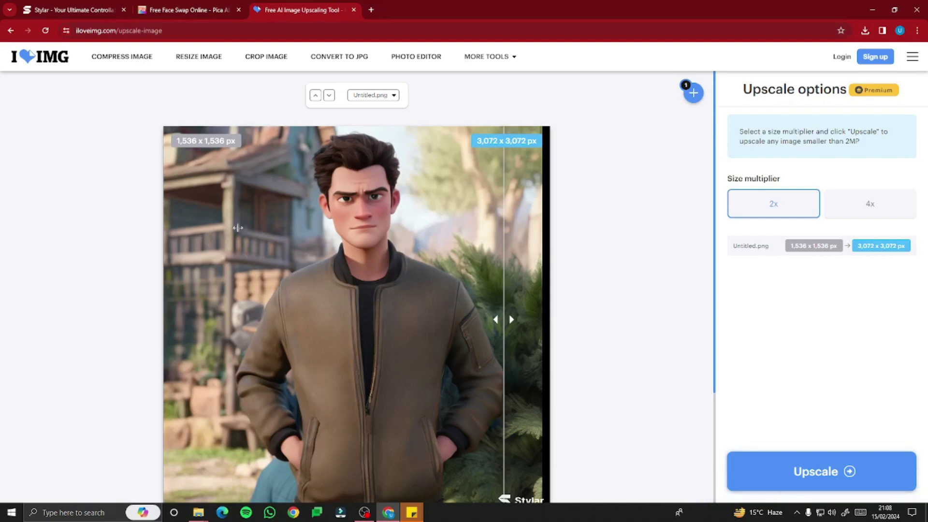
scroll(302, 260, down, 1)
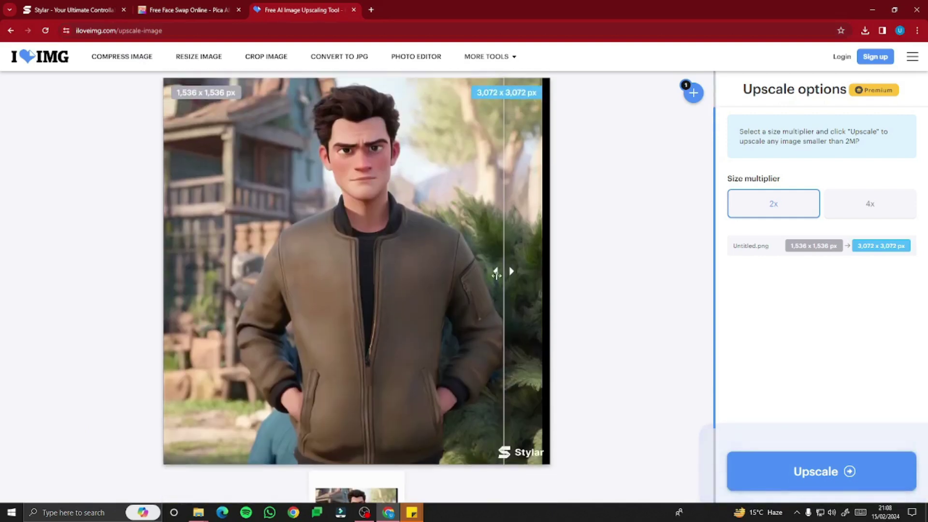